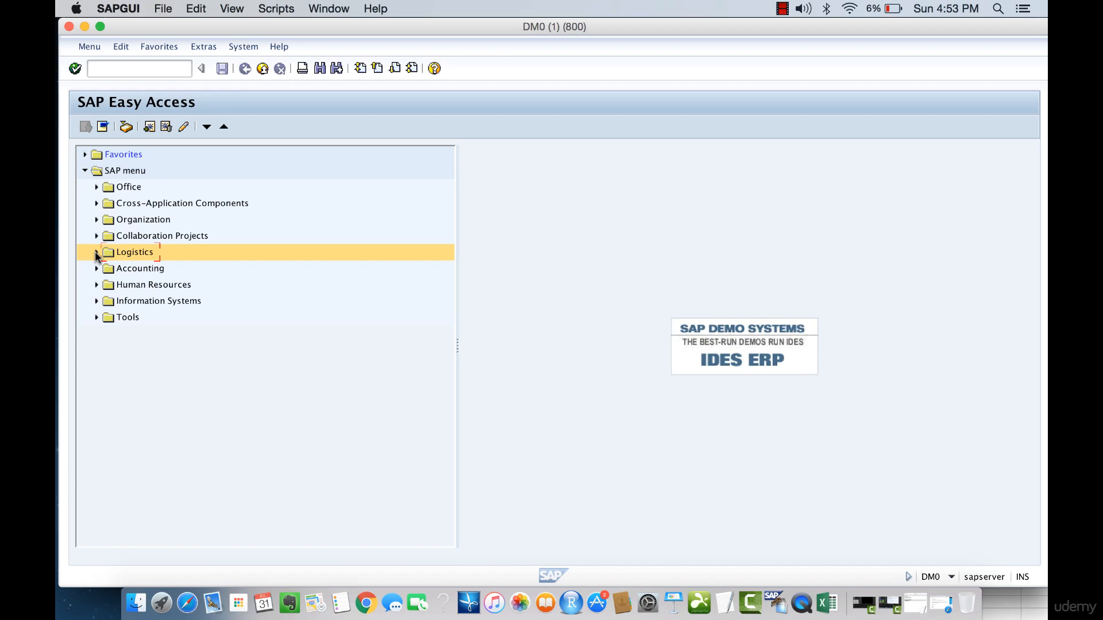
Navigate through Logistics, Materials Management and Purchasing to start ME51N to create a purchase requisition.
{"action": "left_click", "coordinate": [97, 253]}
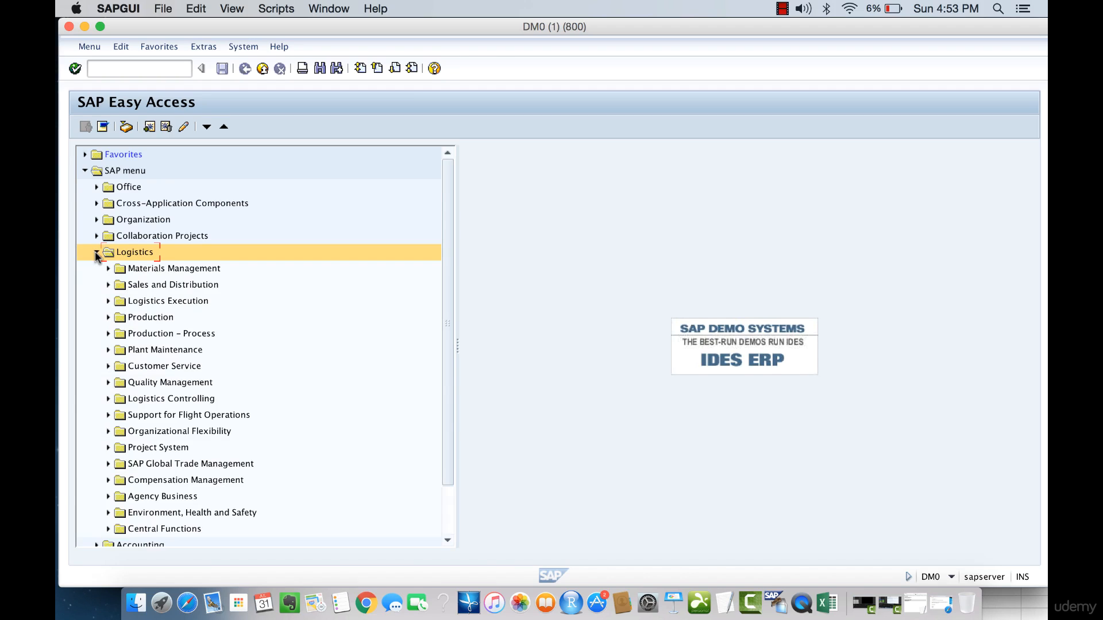
{"action": "left_click", "coordinate": [108, 269]}
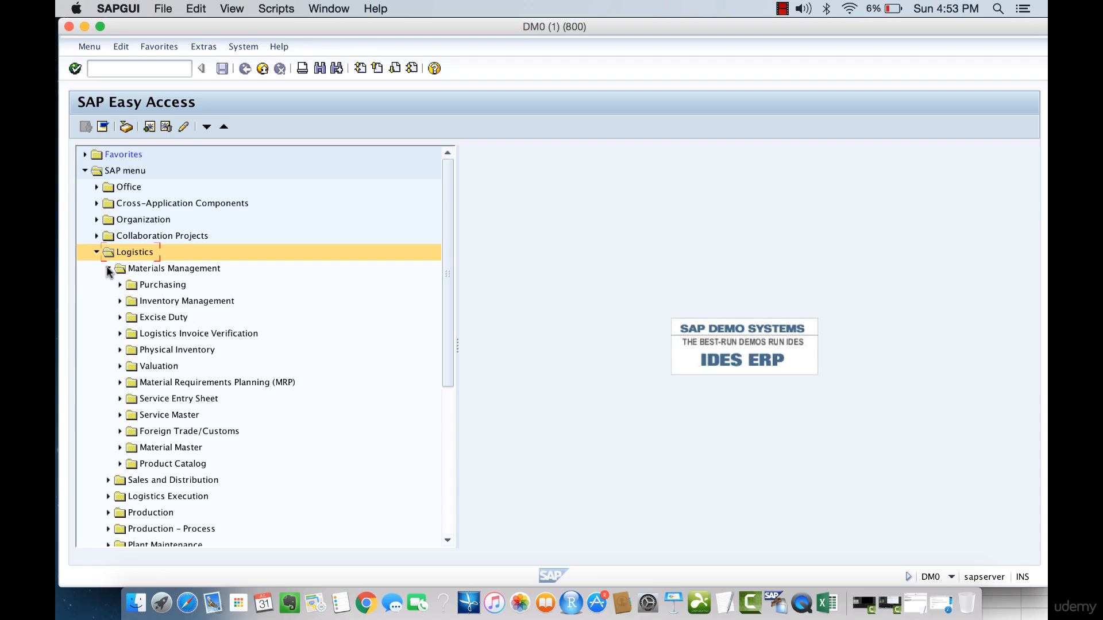
{"action": "left_click", "coordinate": [120, 285]}
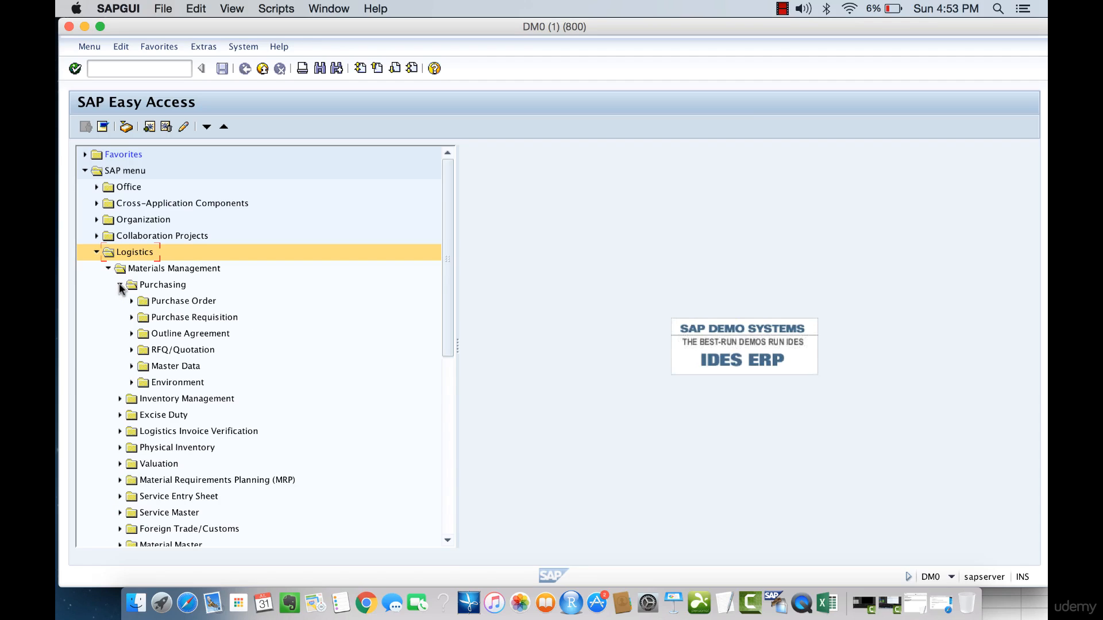
{"action": "left_click", "coordinate": [183, 318]}
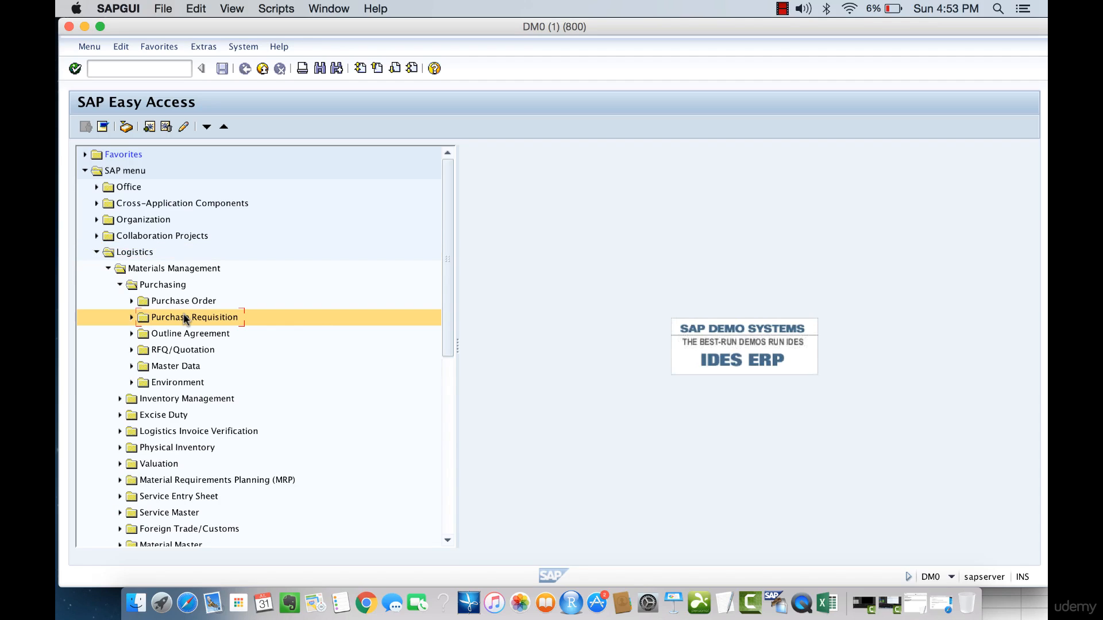
{"action": "left_click", "coordinate": [132, 317]}
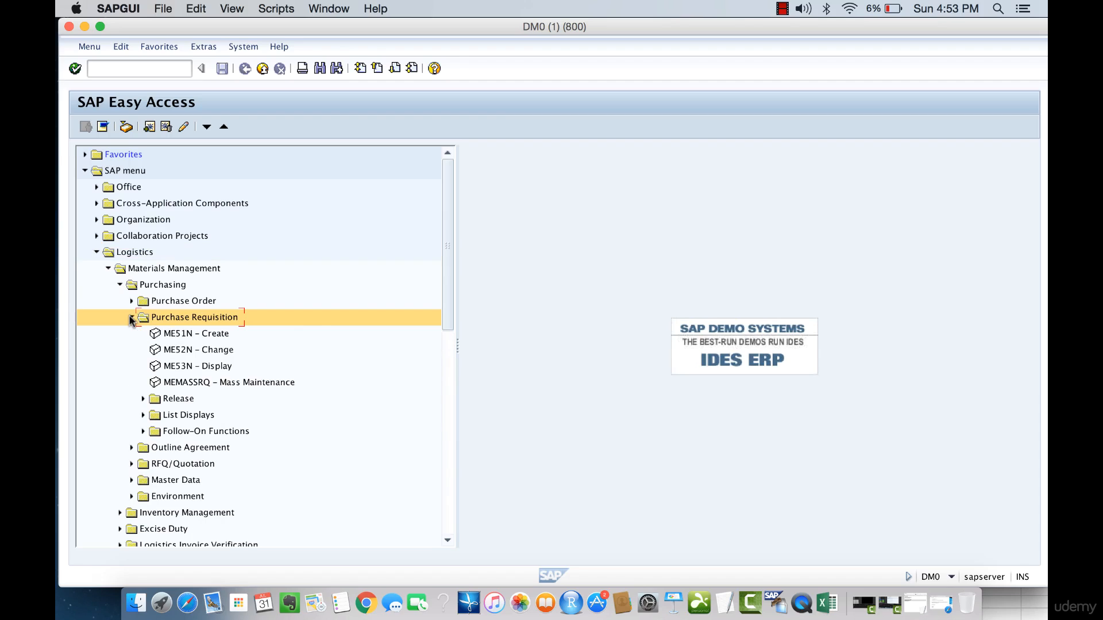
{"action": "left_click", "coordinate": [184, 338]}
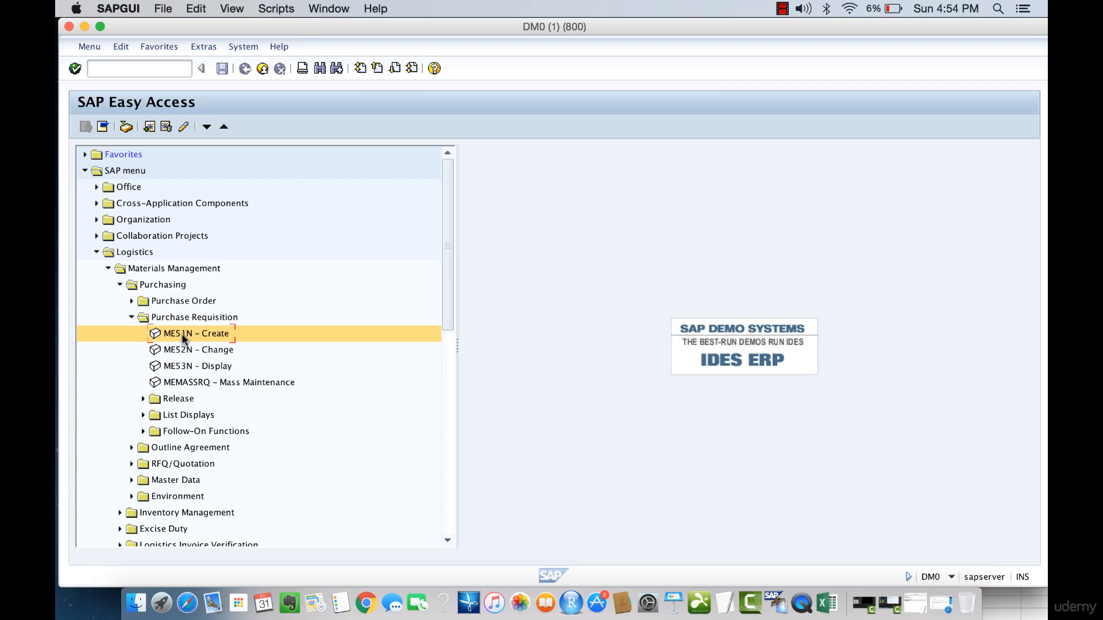
{"action": "double_click", "coordinate": [182, 335]}
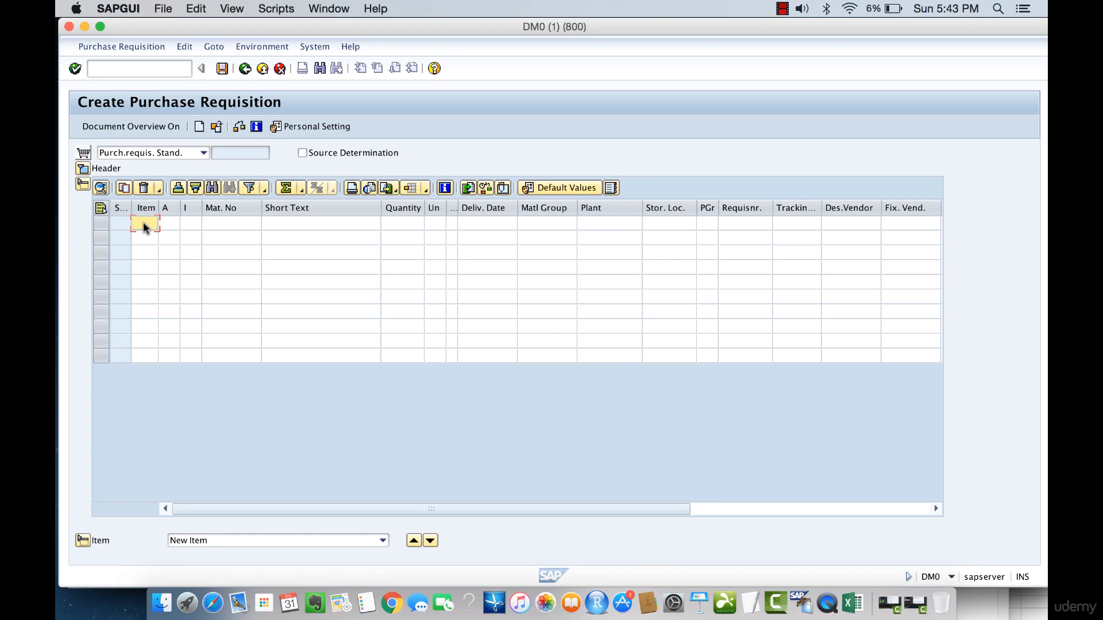
Enter item number 01 in the first row of the requisition's item overview.
{"action": "left_click", "coordinate": [102, 224]}
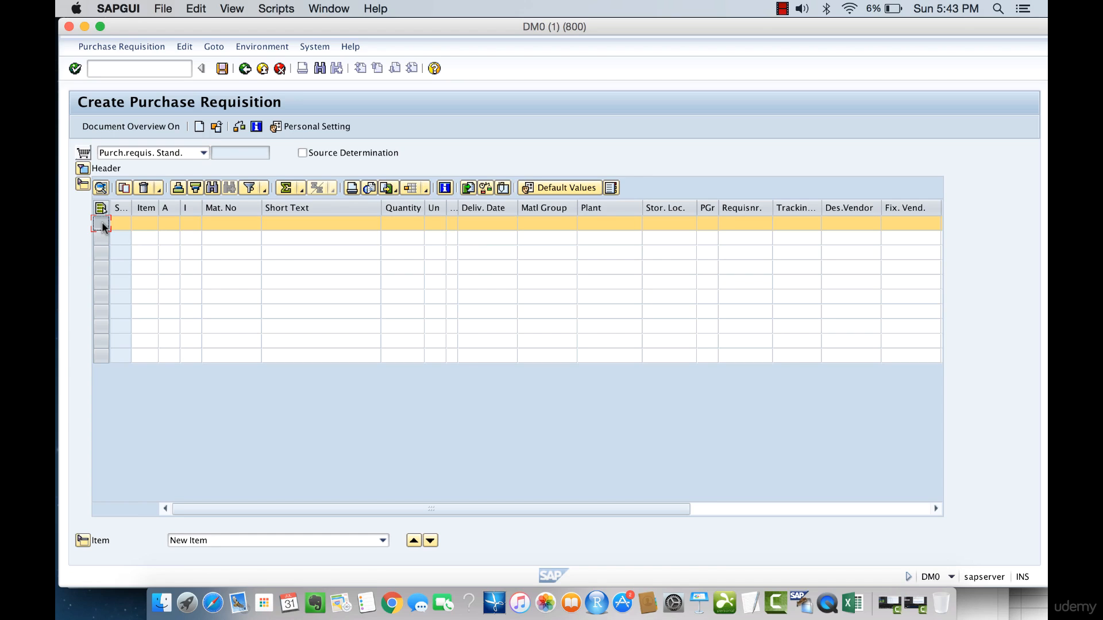
{"action": "left_click", "coordinate": [142, 224]}
{"action": "left_click", "coordinate": [101, 238]}
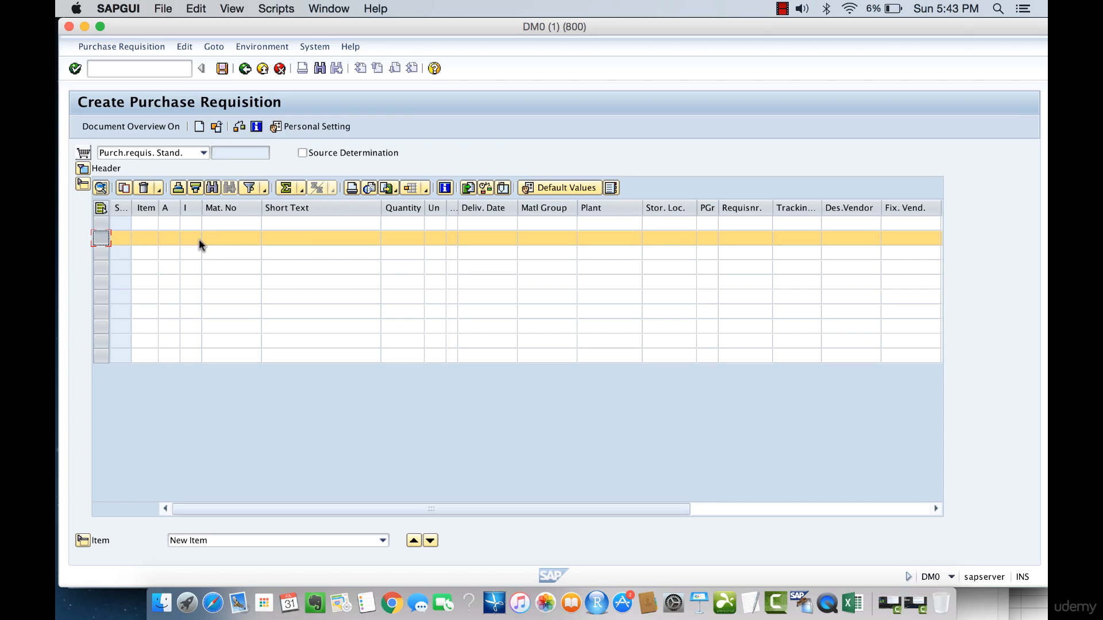
{"action": "left_click", "coordinate": [100, 223]}
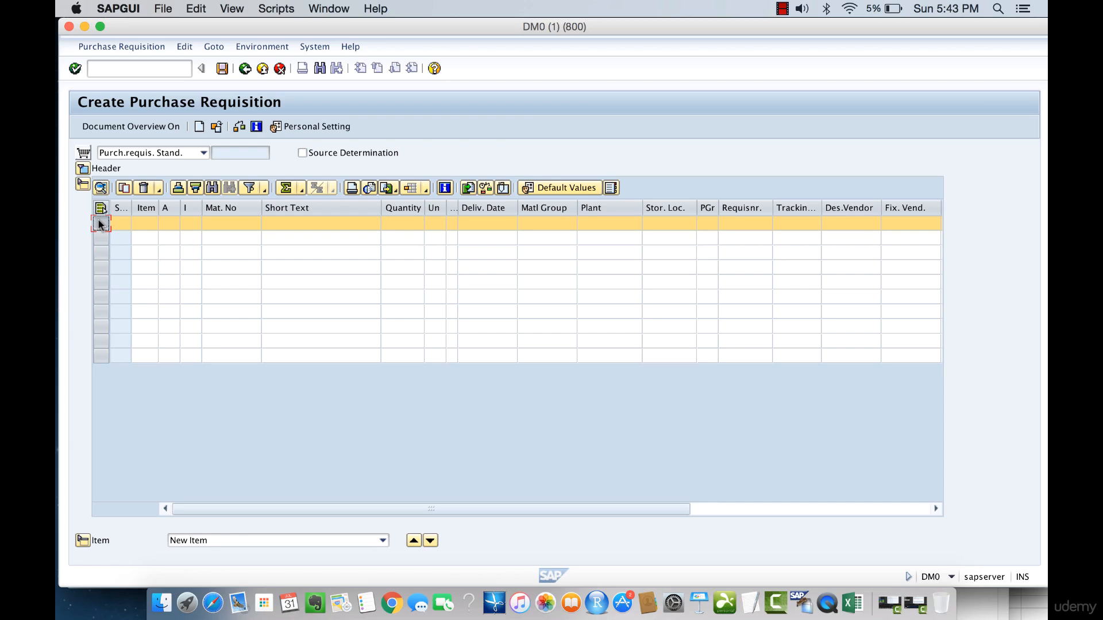
{"action": "left_click", "coordinate": [141, 223]}
{"action": "type", "text": "01"}
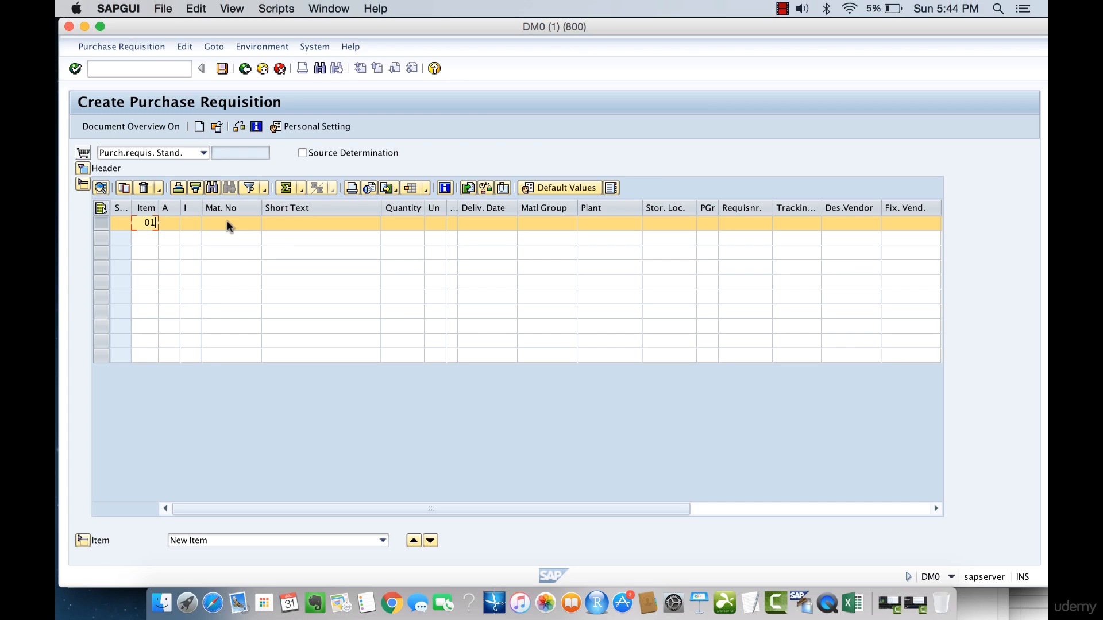
Set the first item's plant to 1000.
{"action": "left_click", "coordinate": [167, 207]}
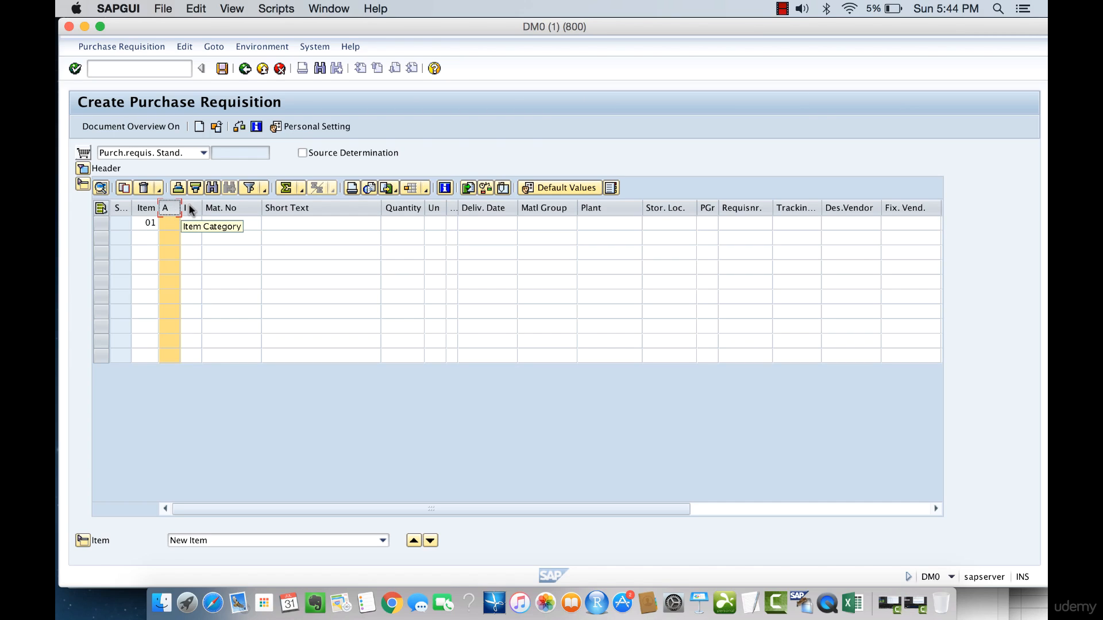
{"action": "left_click", "coordinate": [190, 208]}
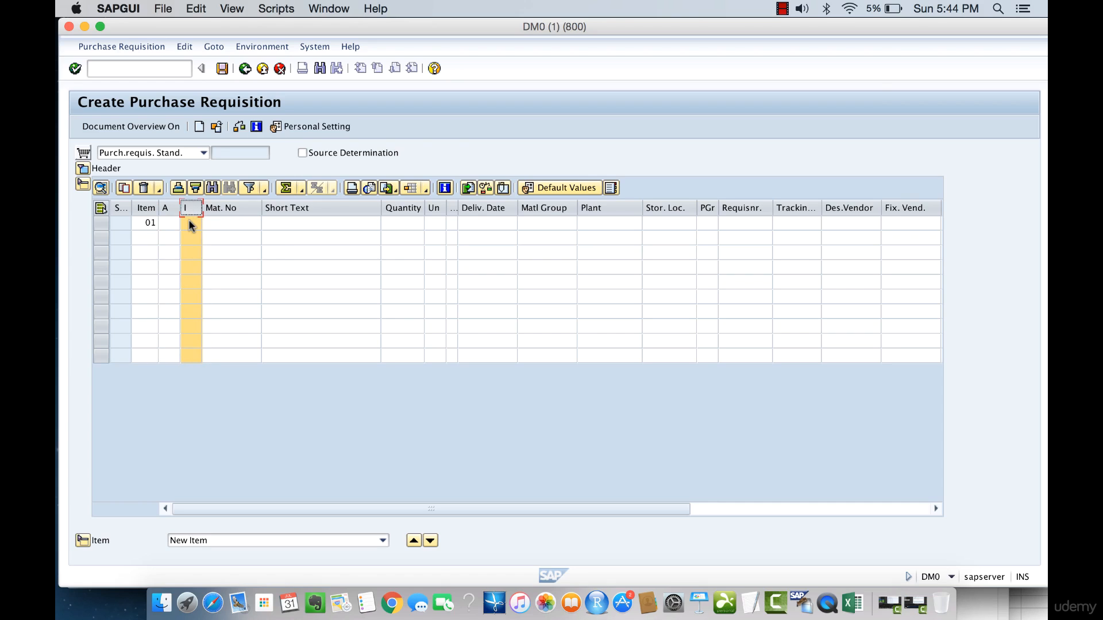
{"action": "left_click", "coordinate": [233, 221]}
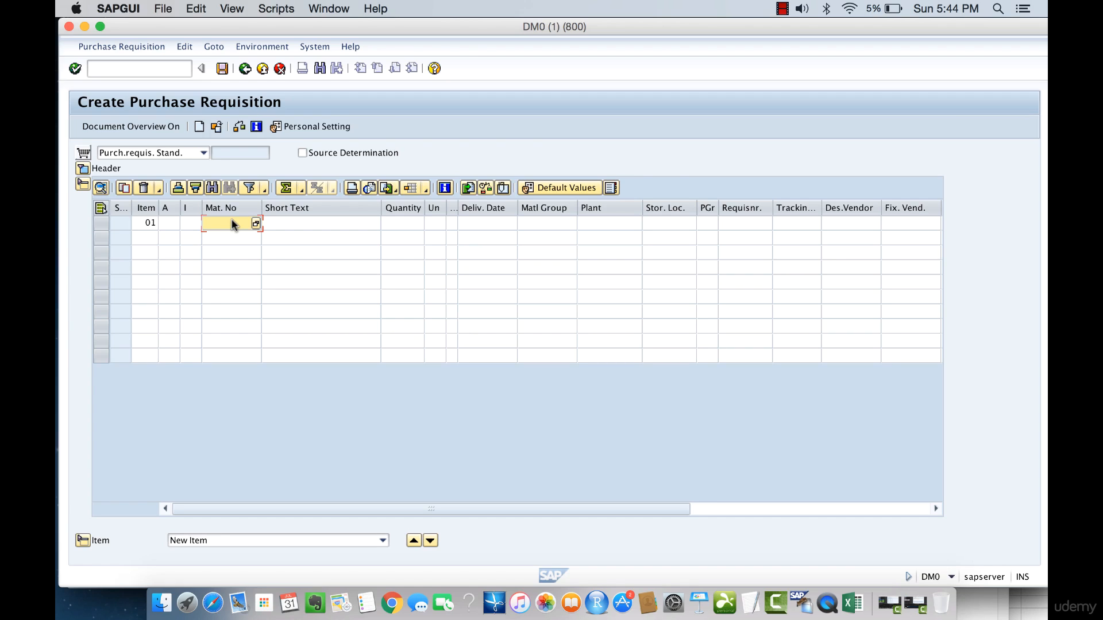
{"action": "left_click", "coordinate": [591, 223]}
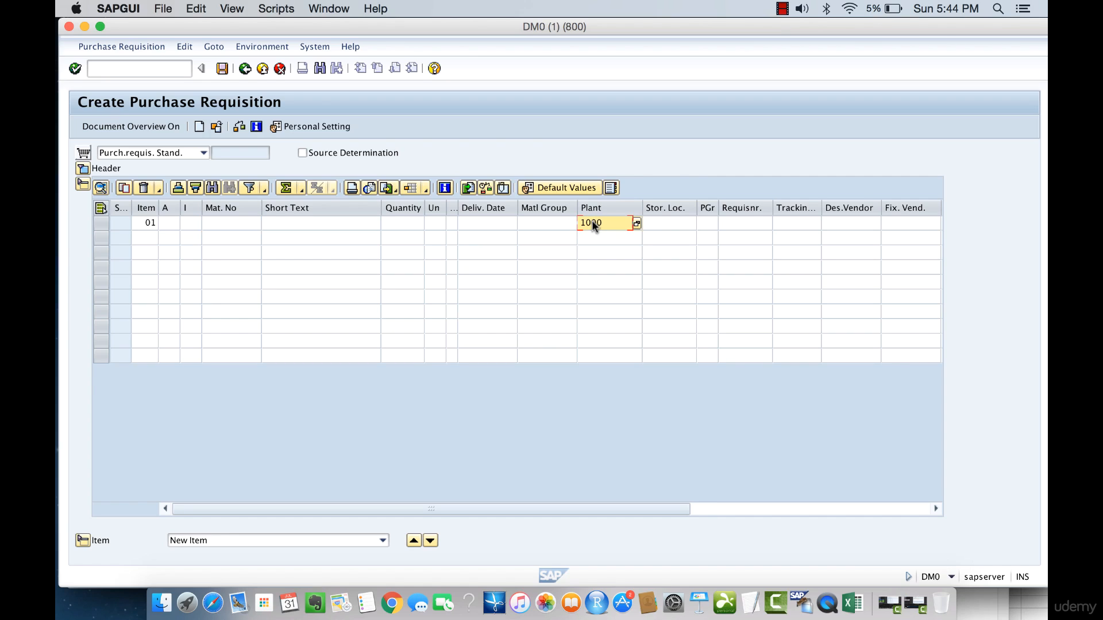
{"action": "left_click_drag", "start_coordinate": [604, 223], "coordinate": [580, 223]}
{"action": "left_click", "coordinate": [617, 223]}
{"action": "left_click_drag", "start_coordinate": [604, 223], "coordinate": [579, 224]}
Open the material number search help, restrict it to plant 1000, and run the Plant Material by Description search.
{"action": "left_click", "coordinate": [235, 224]}
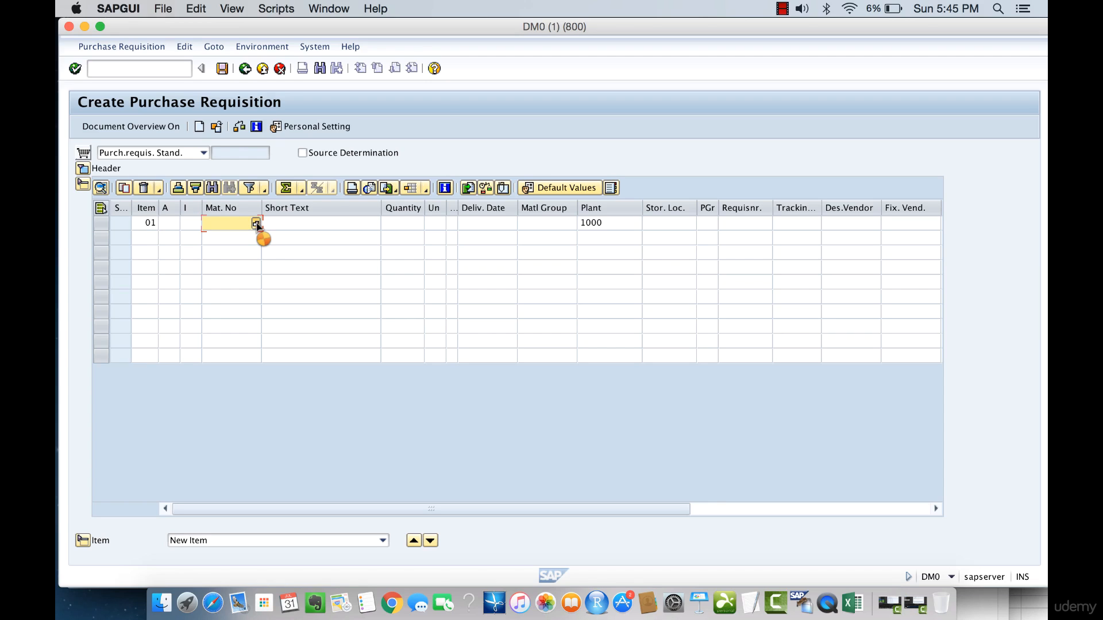
{"action": "left_click", "coordinate": [255, 223]}
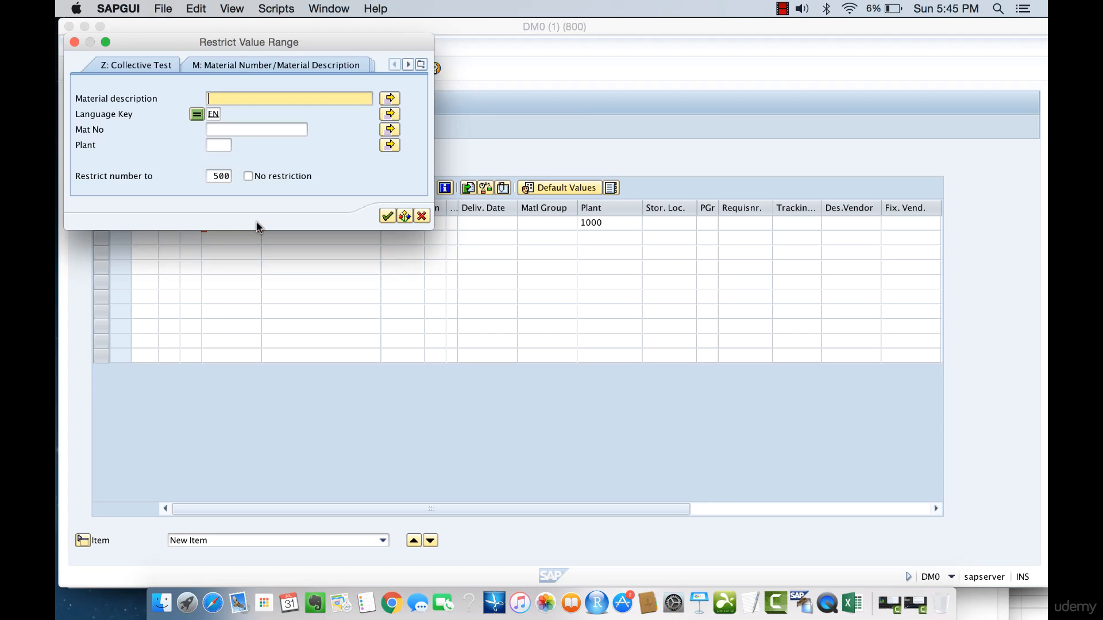
{"action": "left_click", "coordinate": [218, 146]}
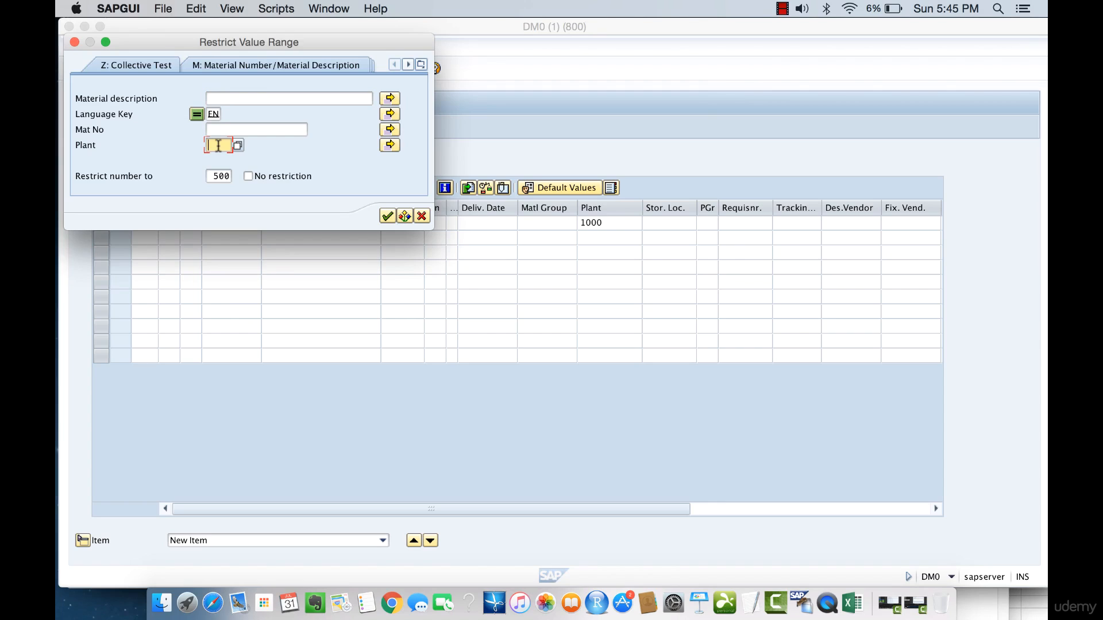
{"action": "type", "text": "1000"}
{"action": "left_click", "coordinate": [420, 64]}
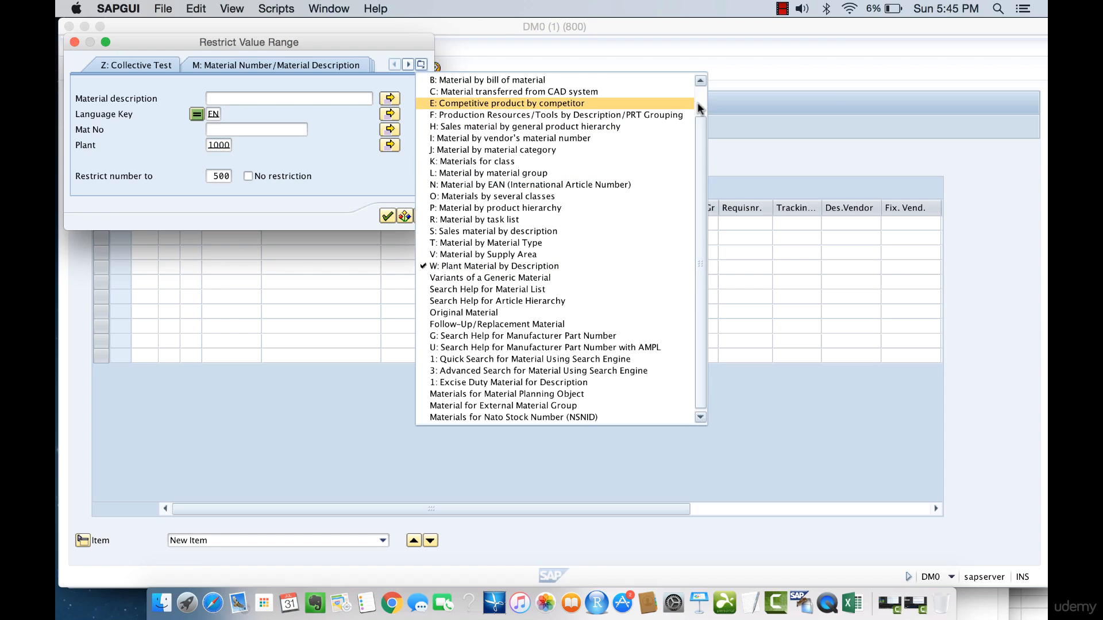
{"action": "scroll", "coordinate": [575, 103], "scroll_direction": "up", "scroll_amount": 1}
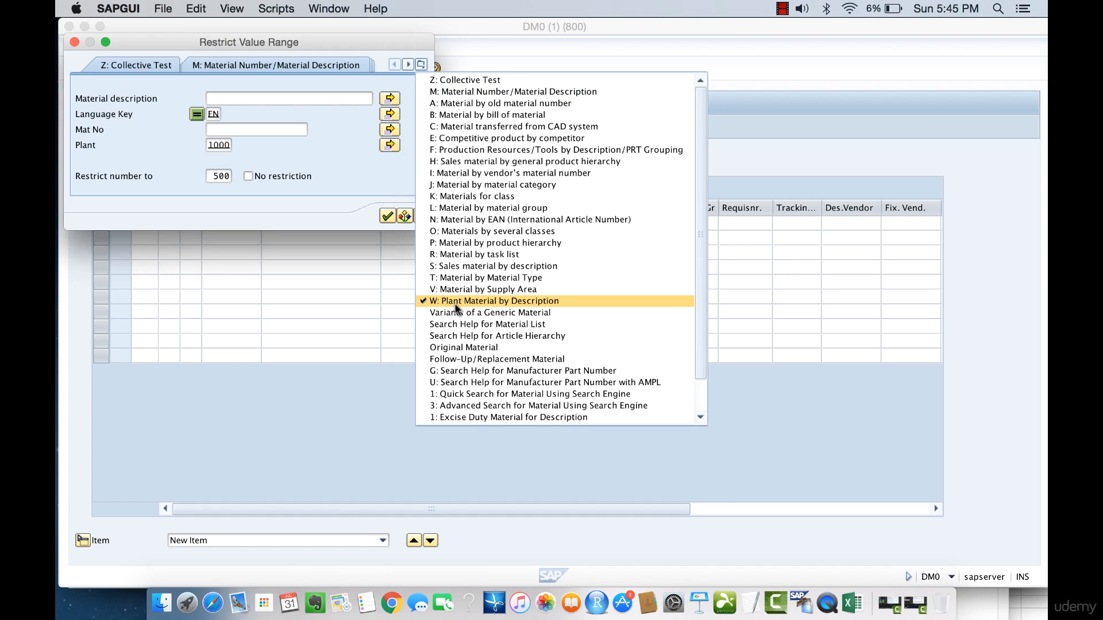
{"action": "left_click", "coordinate": [435, 301]}
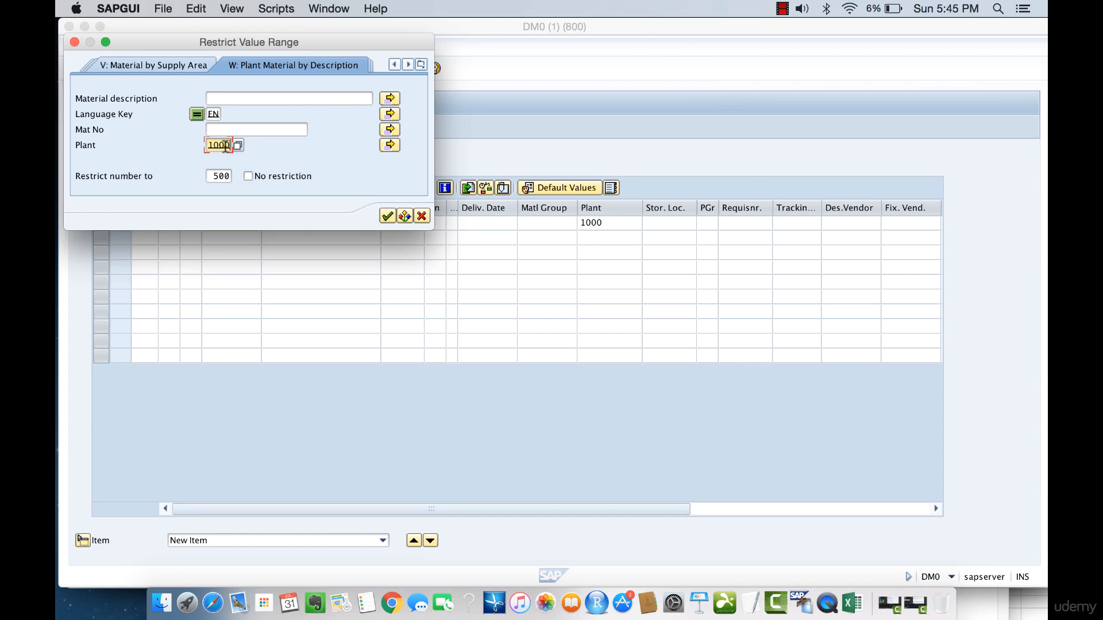
{"action": "left_click_drag", "start_coordinate": [230, 145], "coordinate": [209, 145]}
{"action": "left_click", "coordinate": [388, 216]}
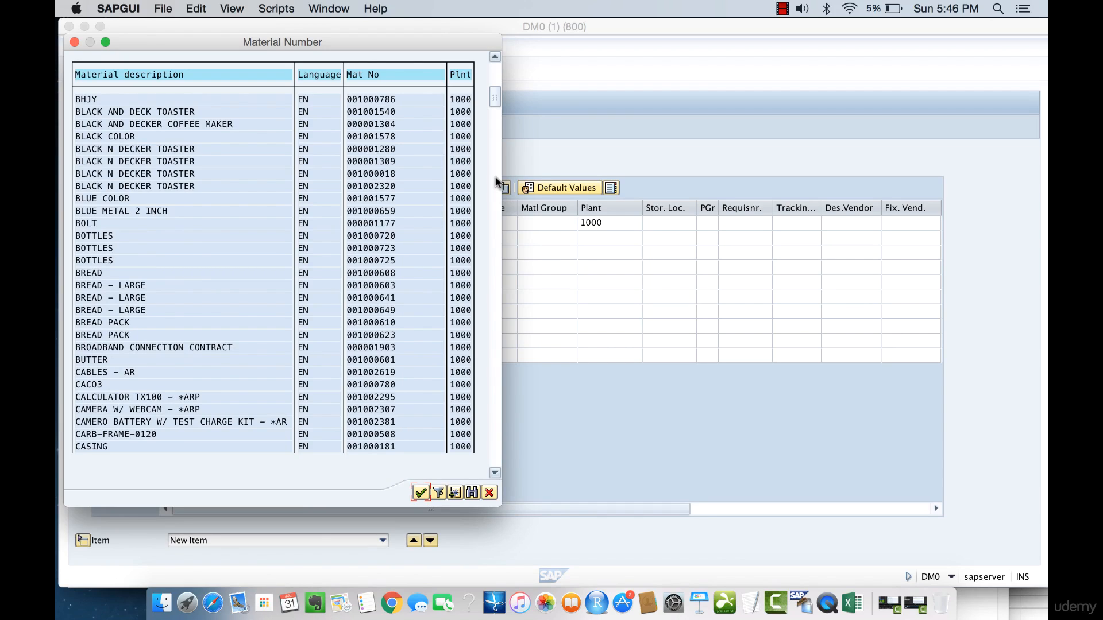
Choose the material COMPUTER from the search results for the item.
{"action": "left_click", "coordinate": [152, 373]}
{"action": "left_click", "coordinate": [496, 373]}
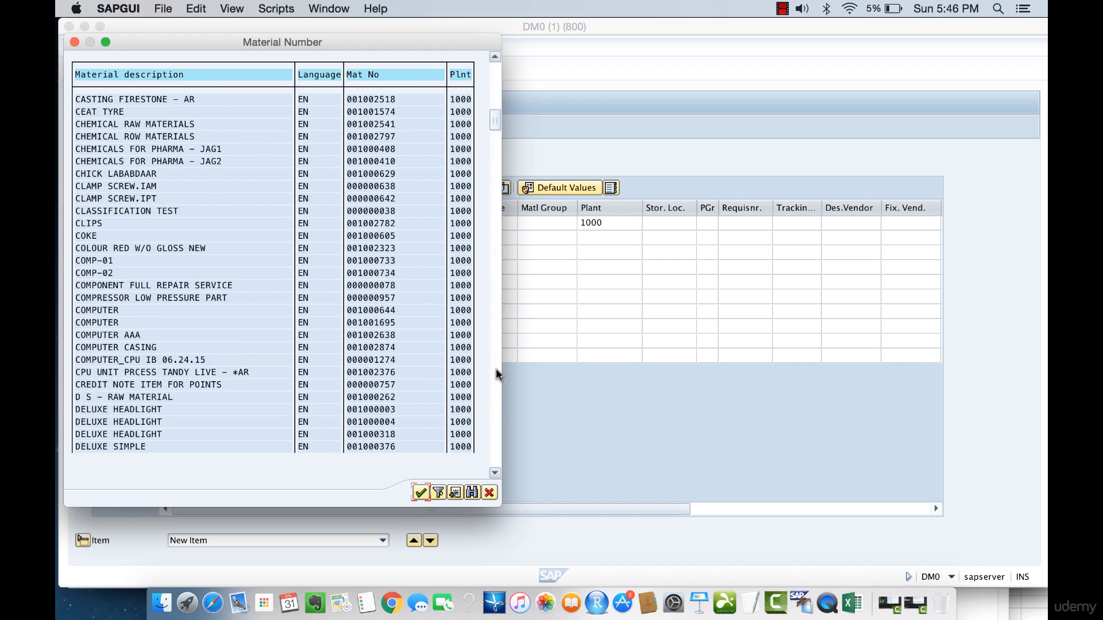
{"action": "left_click", "coordinate": [143, 310]}
{"action": "left_click", "coordinate": [423, 493]}
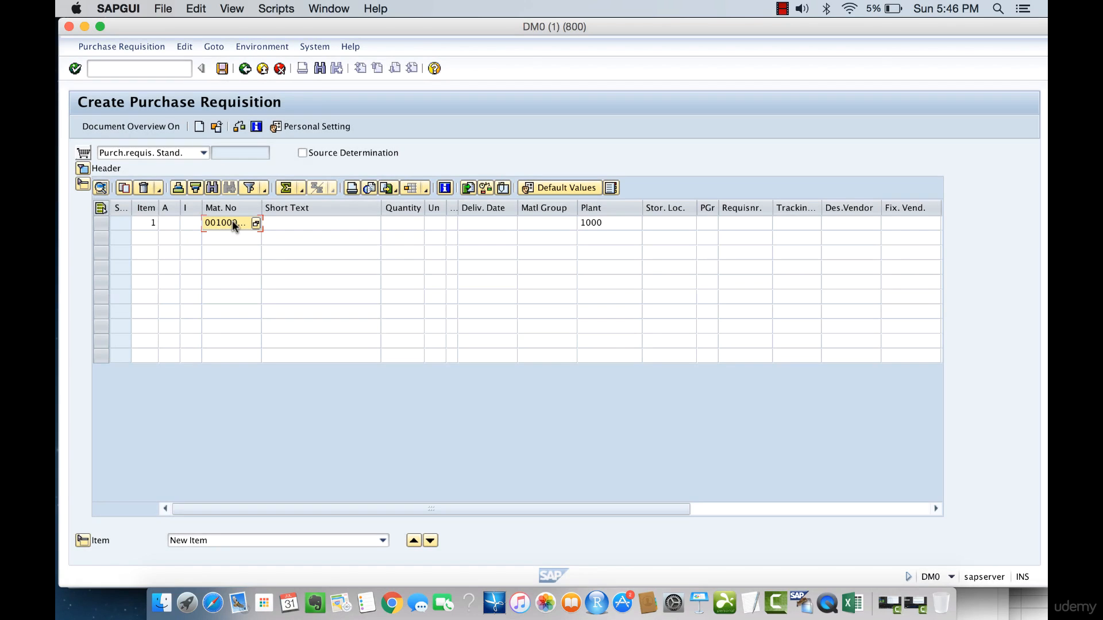
Enter the item's short text as "Please Deliver Urgently Cust.".
{"action": "left_click", "coordinate": [307, 223]}
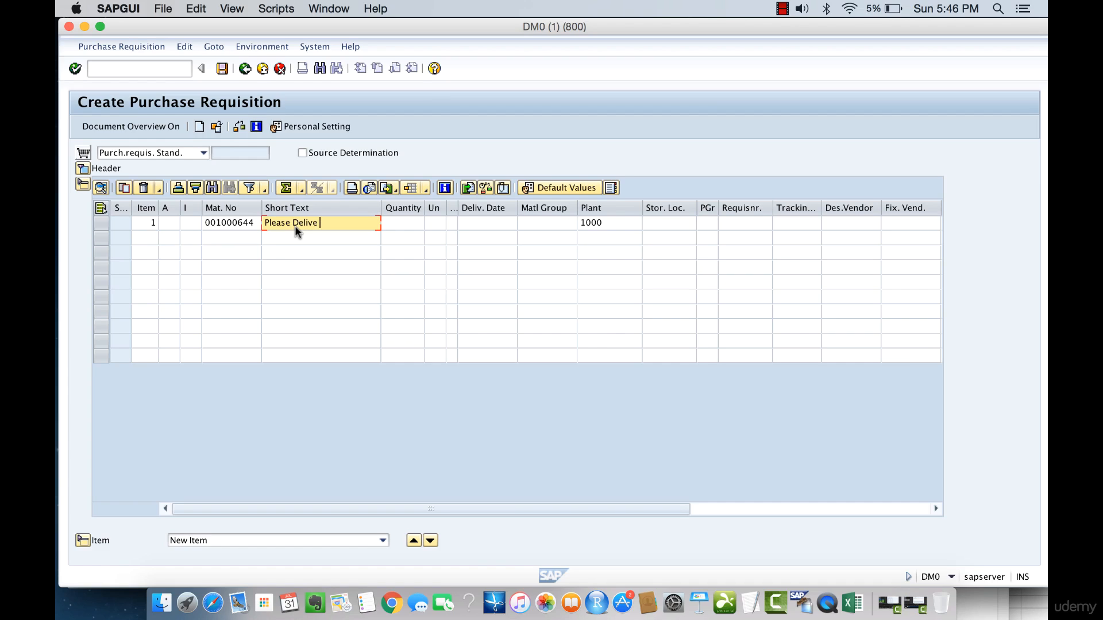
{"action": "type", "text": "Please Deliver Urgently Cust."}
Set the item quantity to 10000 and pick 07.08.2016 as the delivery date from the calendar.
{"action": "left_click", "coordinate": [402, 222]}
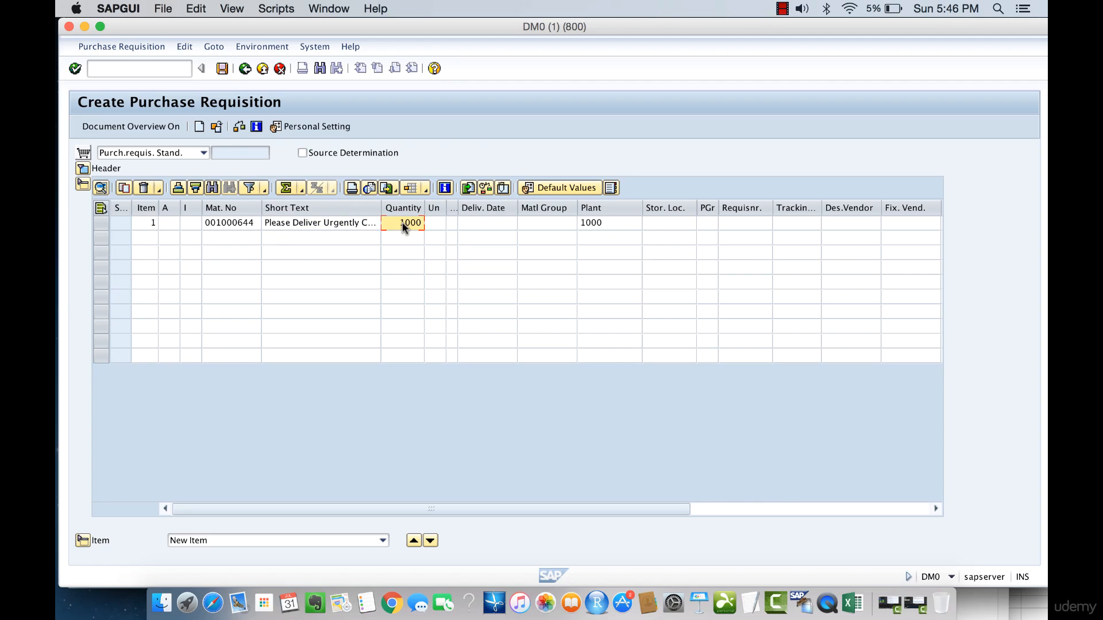
{"action": "left_click", "coordinate": [474, 224]}
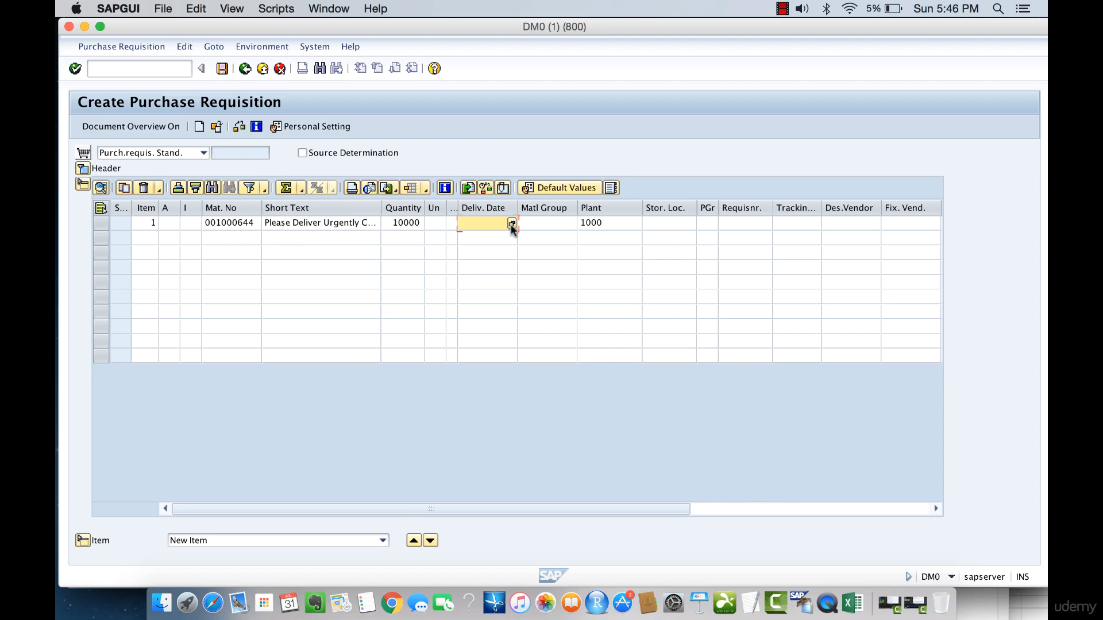
{"action": "left_click", "coordinate": [511, 224]}
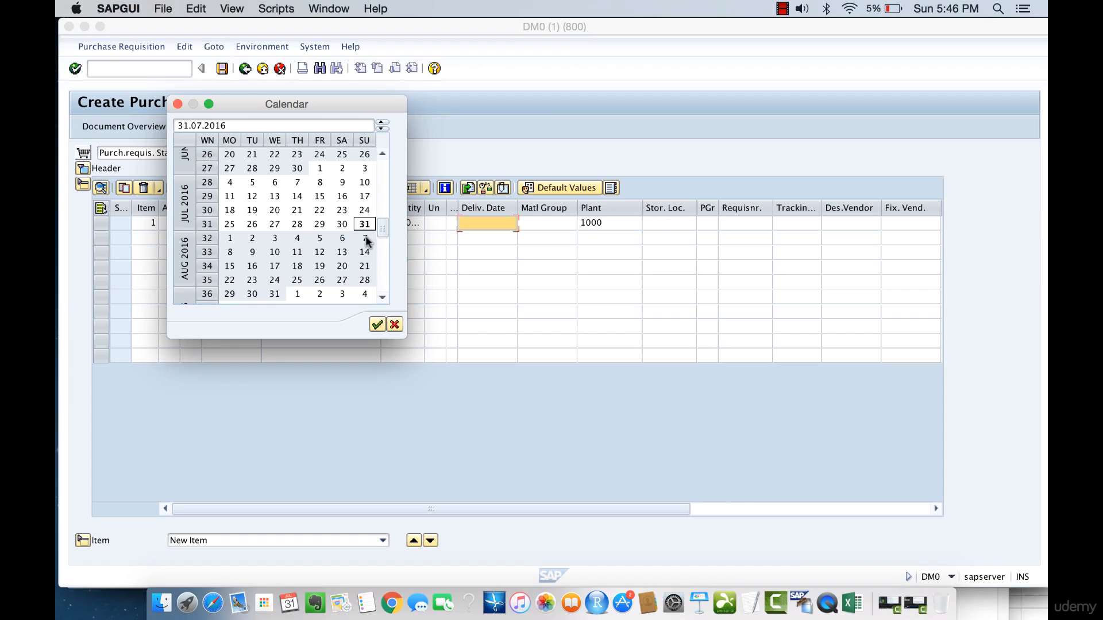
{"action": "double_click", "coordinate": [365, 237]}
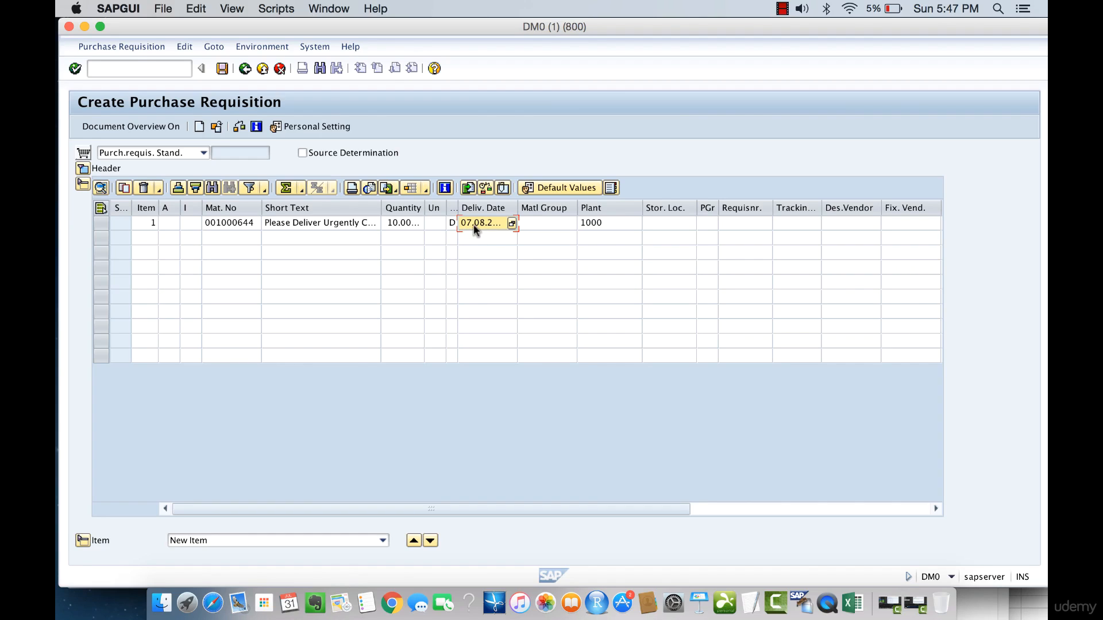
Set the item's purchasing group to AGR.
{"action": "left_click", "coordinate": [542, 223]}
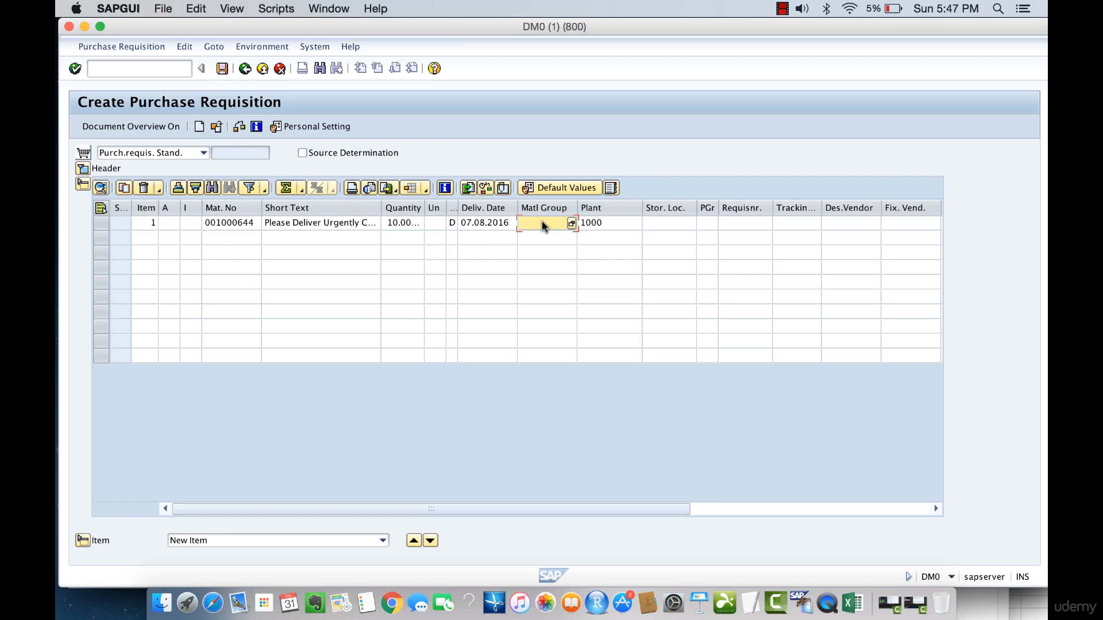
{"action": "left_click", "coordinate": [673, 224]}
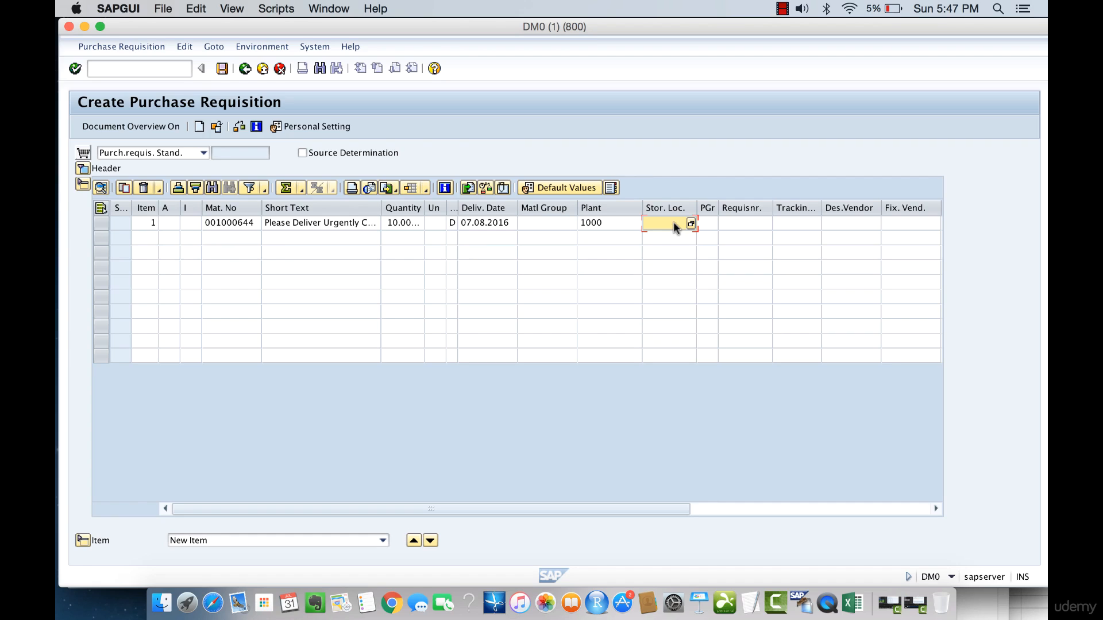
{"action": "left_click", "coordinate": [708, 224]}
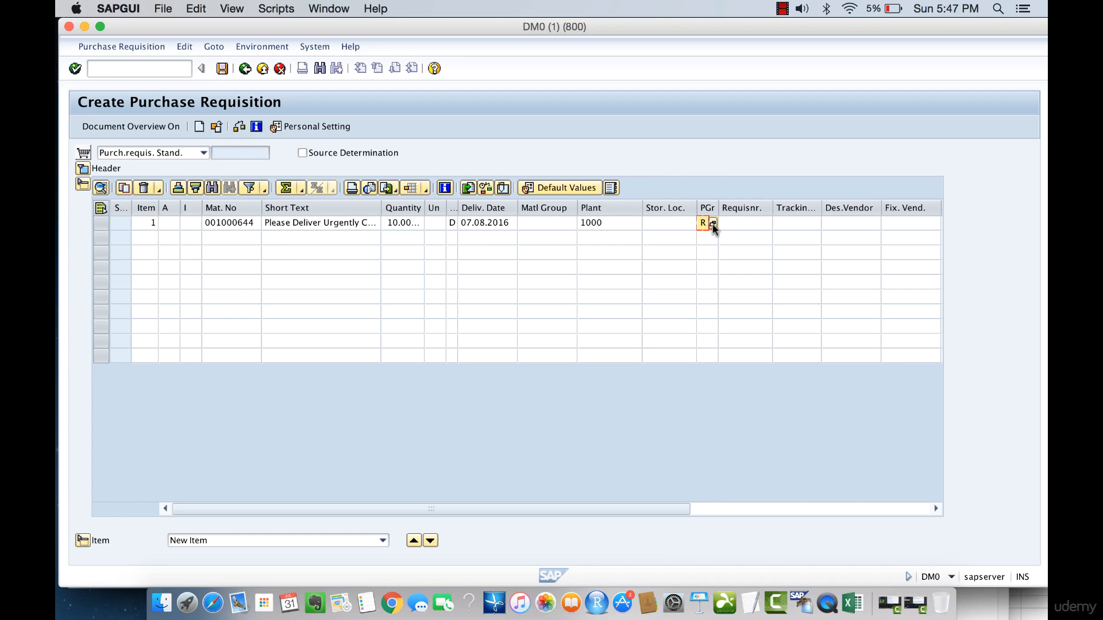
{"action": "left_click_drag", "start_coordinate": [711, 209], "coordinate": [730, 205]}
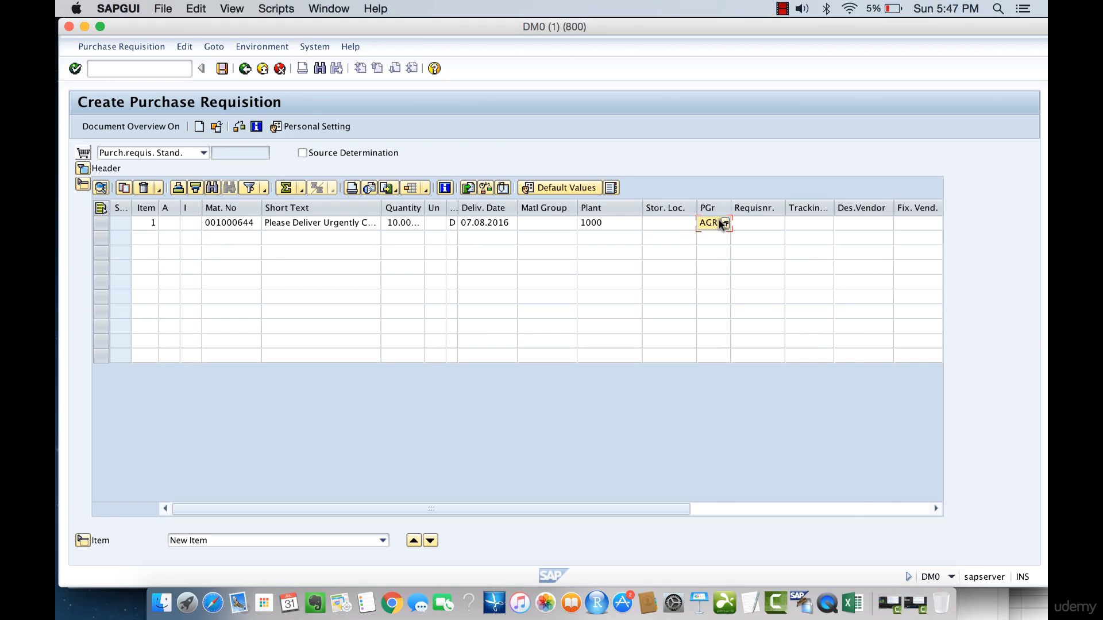
{"action": "left_click", "coordinate": [607, 222]}
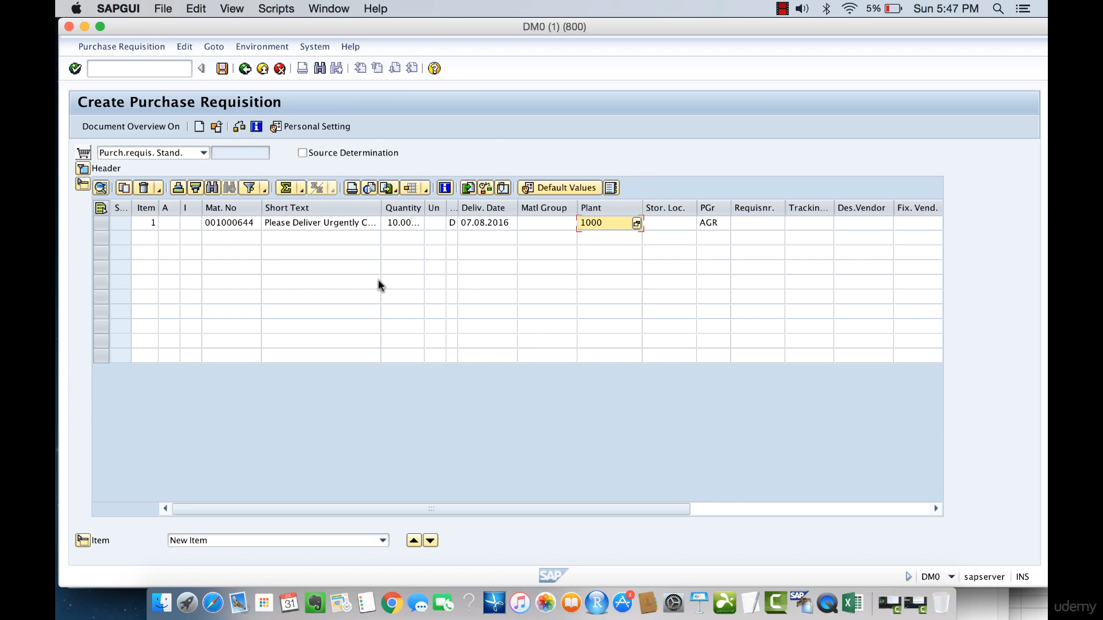
Save the purchase requisition.
{"action": "left_click", "coordinate": [222, 69]}
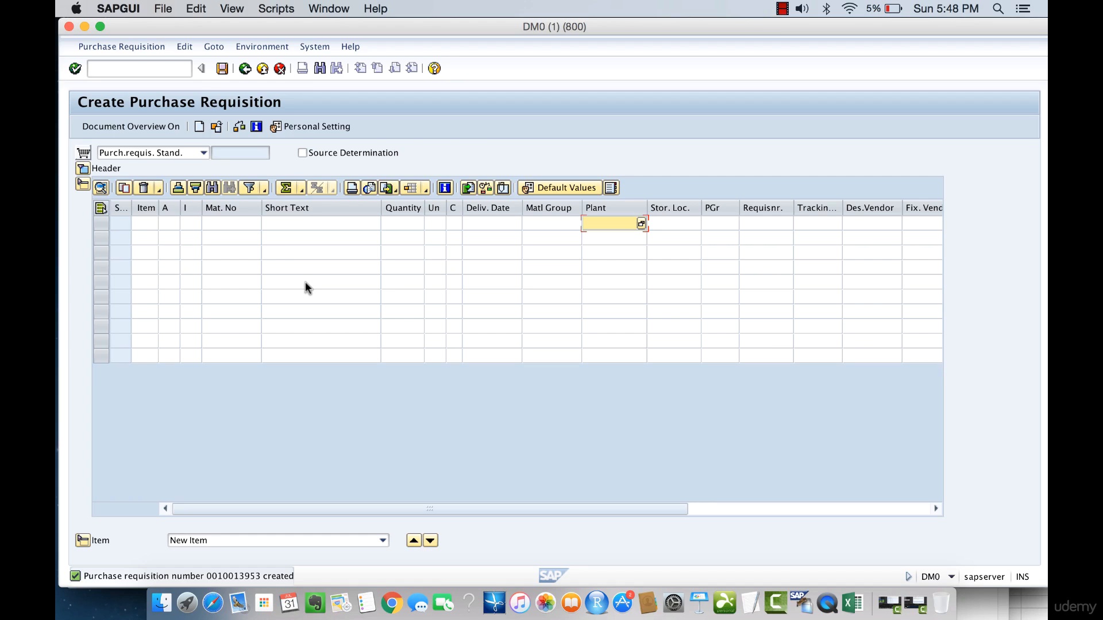
{"action": "left_click", "coordinate": [748, 507]}
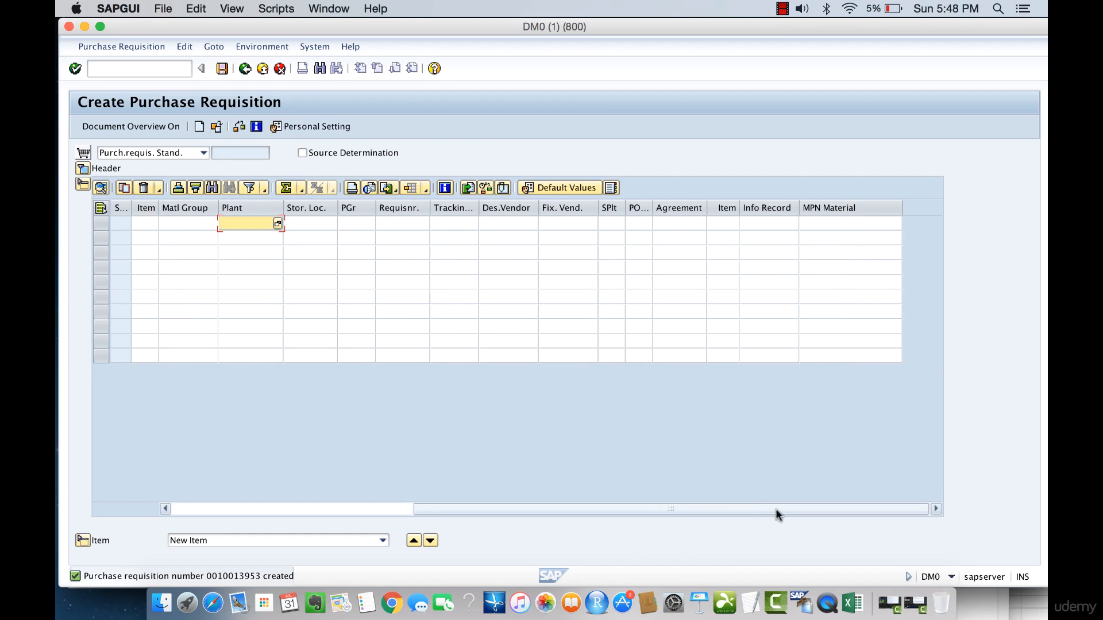
Examine the Agreement, Desired Vendor and Fixed Vendor columns in the empty item overview.
{"action": "left_click", "coordinate": [673, 209]}
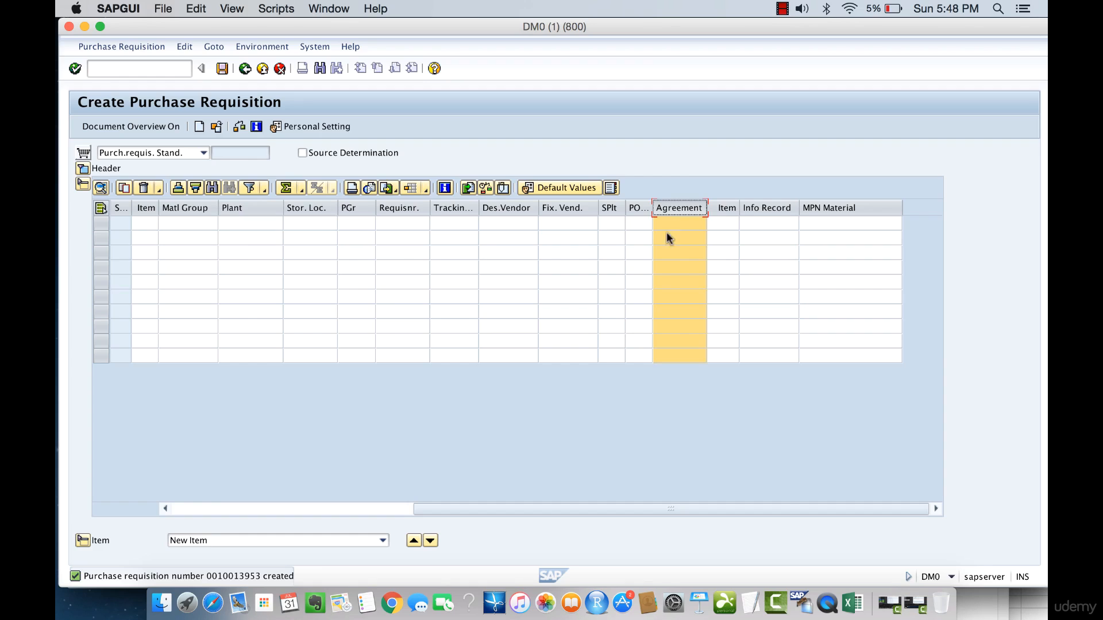
{"action": "left_click", "coordinate": [572, 224]}
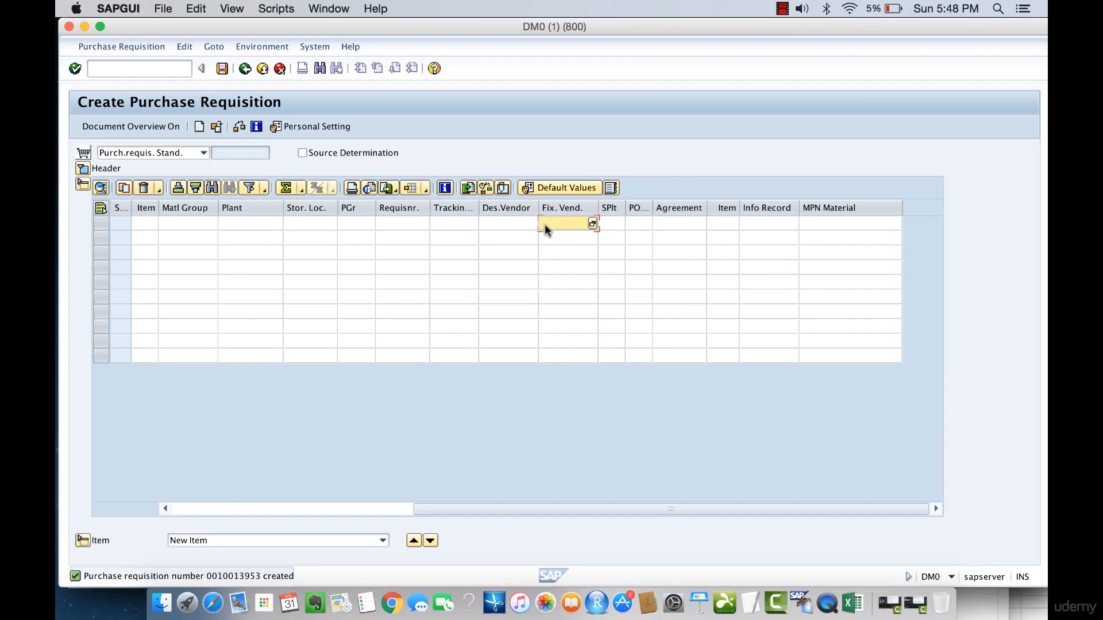
{"action": "left_click", "coordinate": [502, 208]}
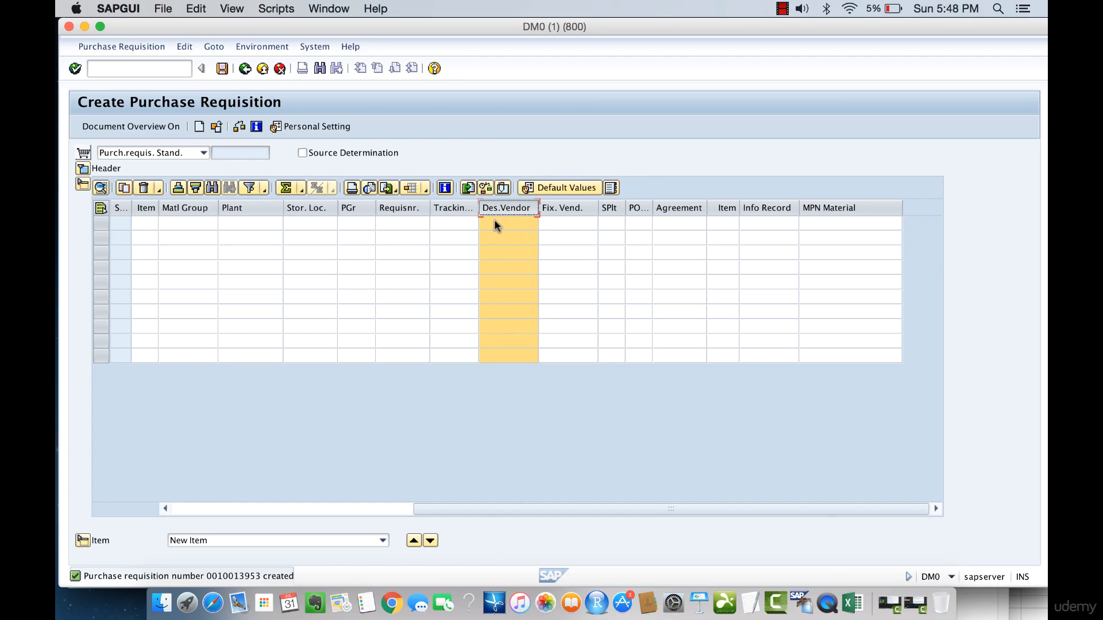
{"action": "left_click", "coordinate": [494, 222]}
{"action": "left_click", "coordinate": [501, 252]}
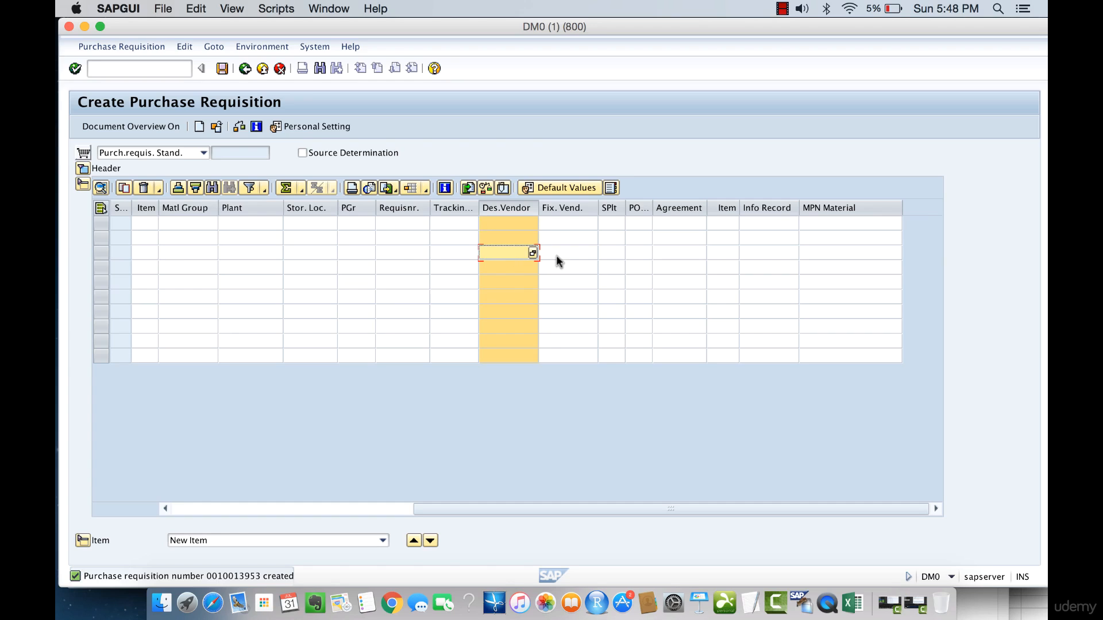
{"action": "left_click", "coordinate": [668, 223]}
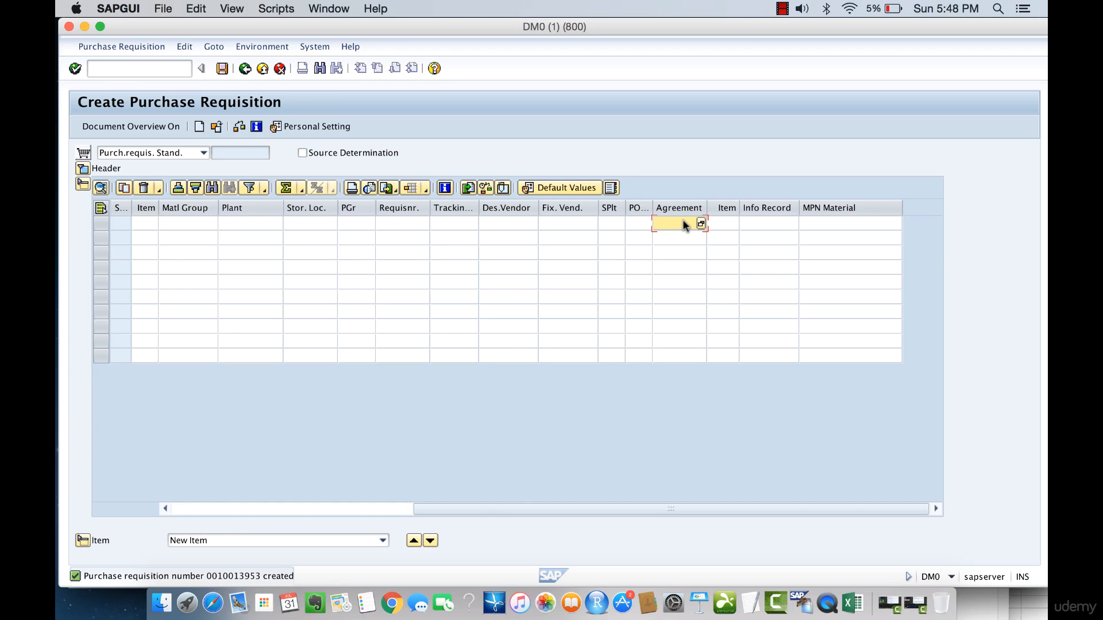
{"action": "left_click", "coordinate": [568, 219]}
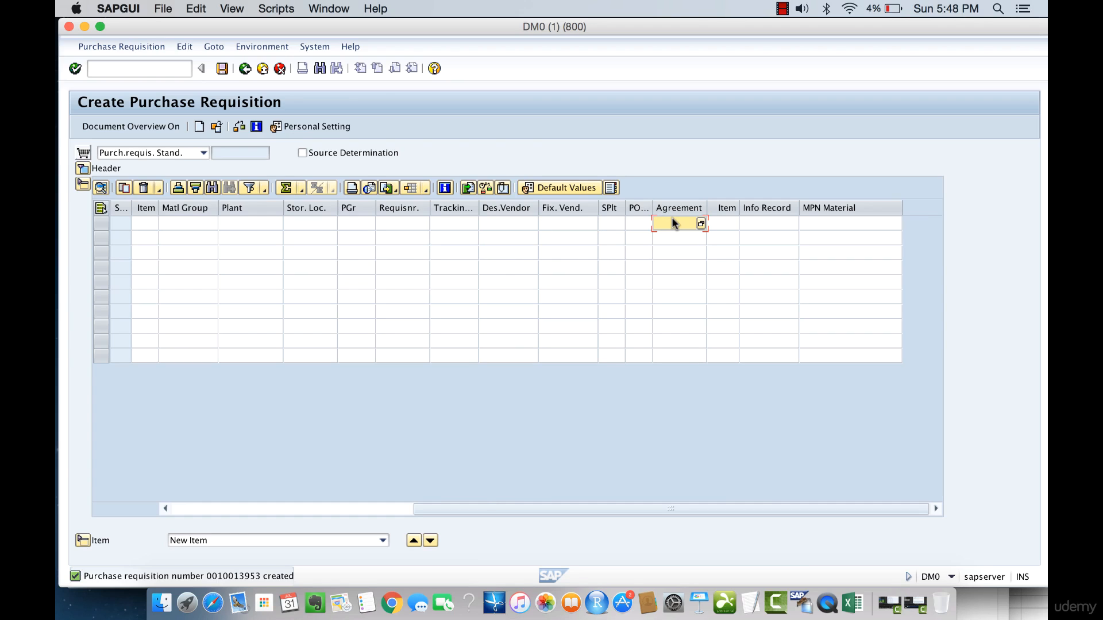